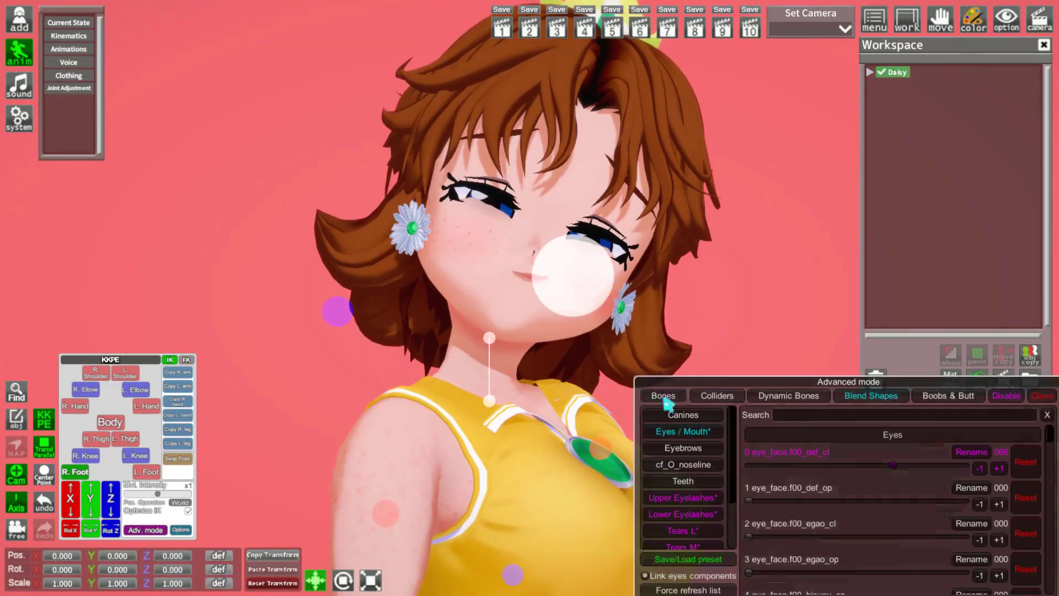
pyautogui.click(663, 397)
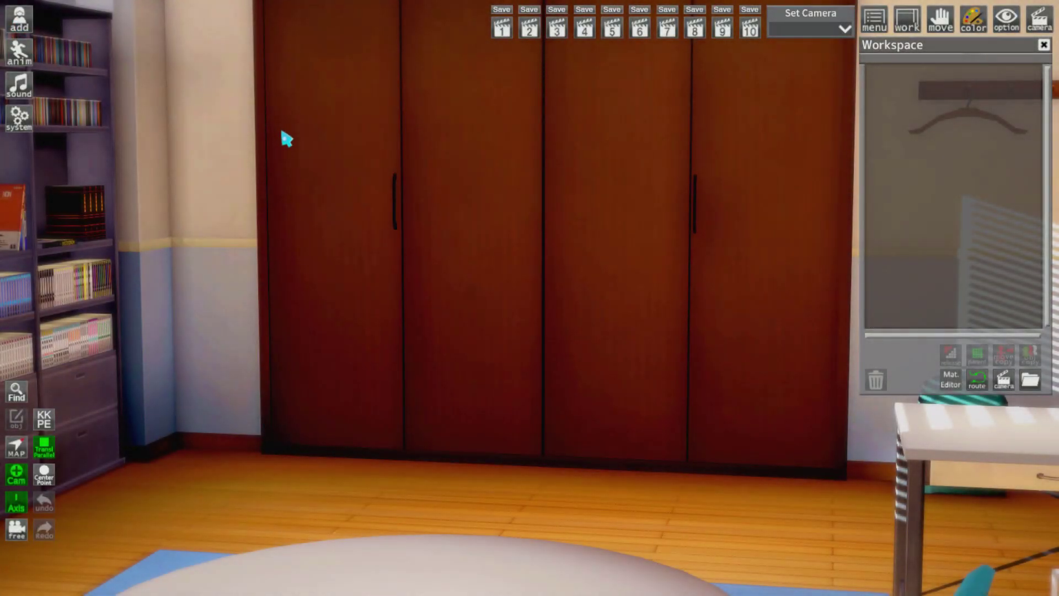
# Step: Remove the Bedroom map from the scene by setting the map to None
pyautogui.click(20, 21)
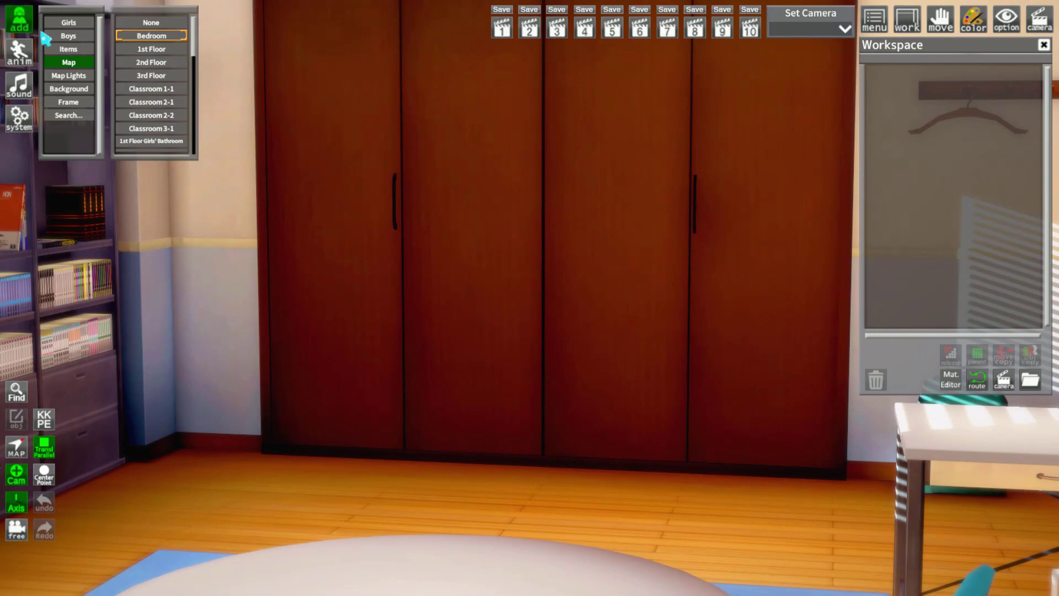
pyautogui.click(147, 23)
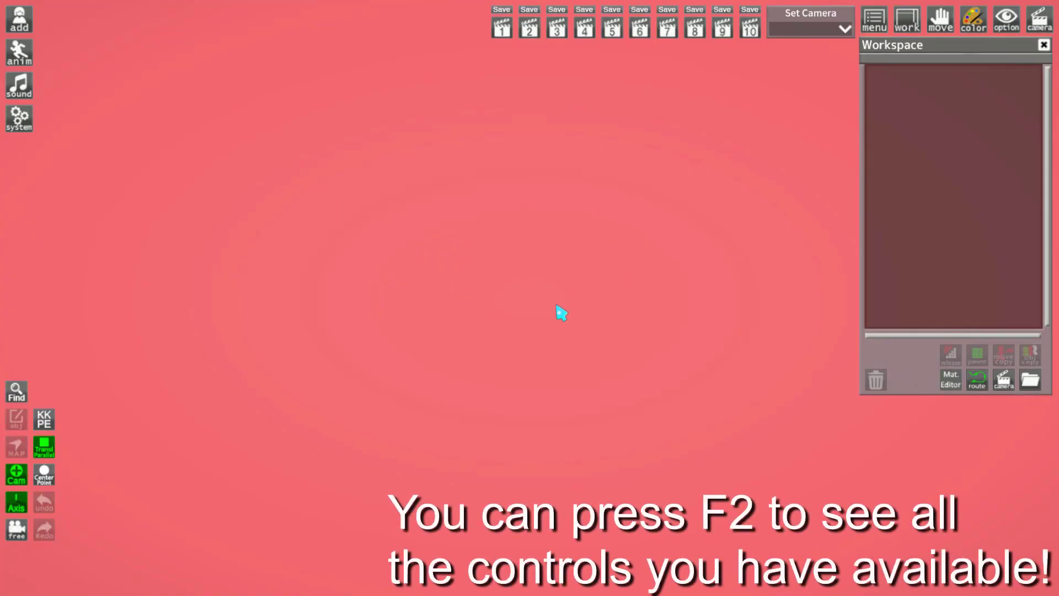
pyautogui.click(25, 131)
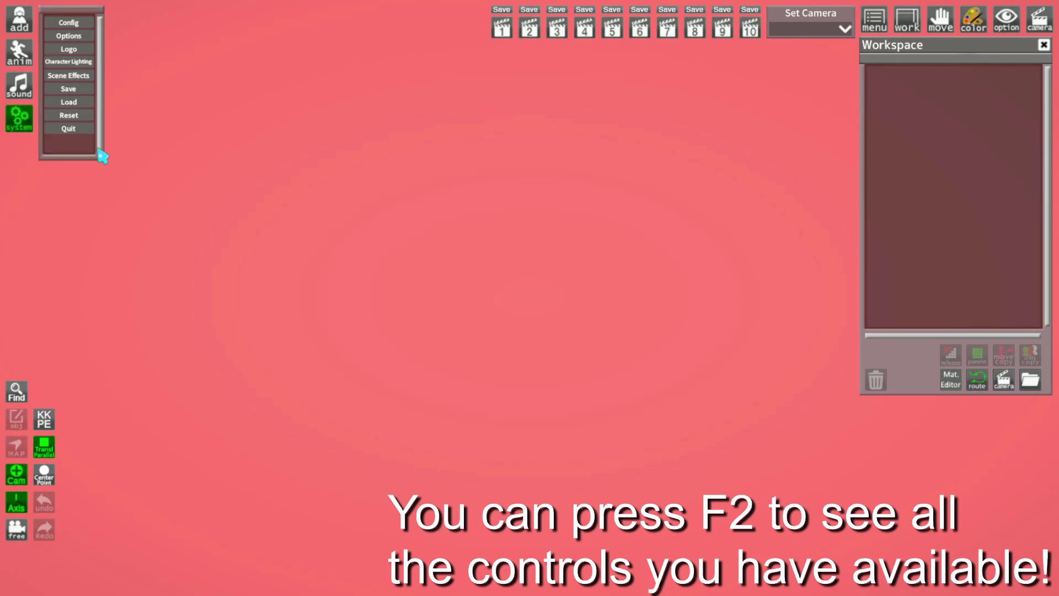
pyautogui.click(79, 27)
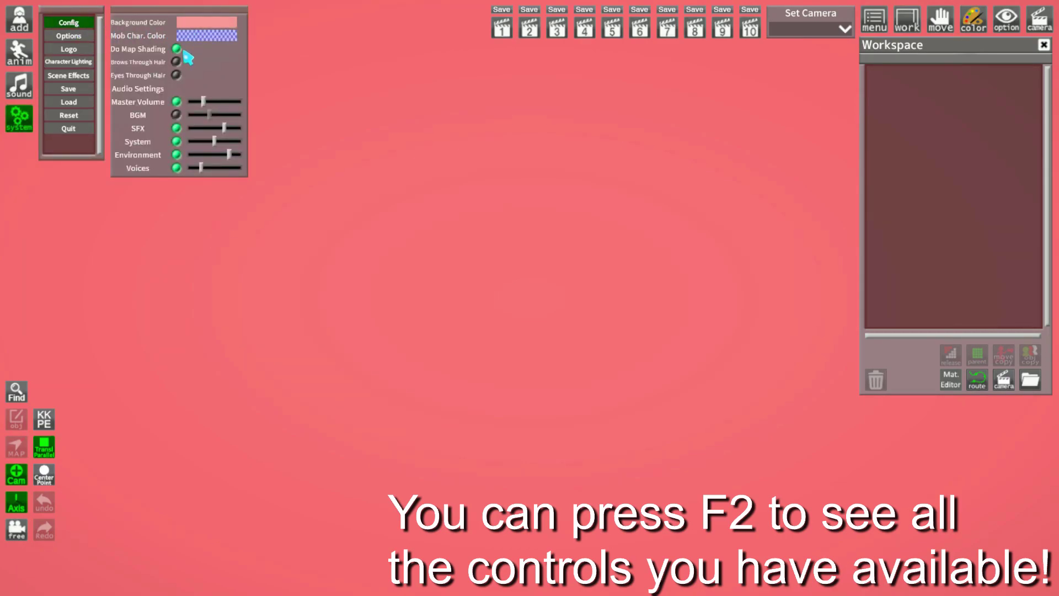
pyautogui.click(241, 153)
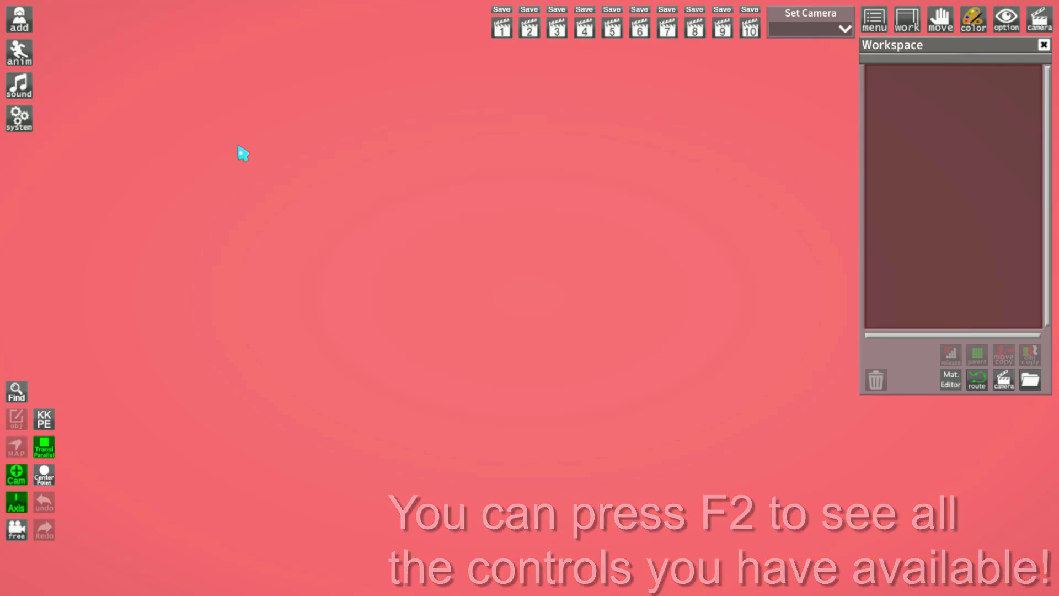
# Step: Load the Library map as the scene's location
pyautogui.click(34, 25)
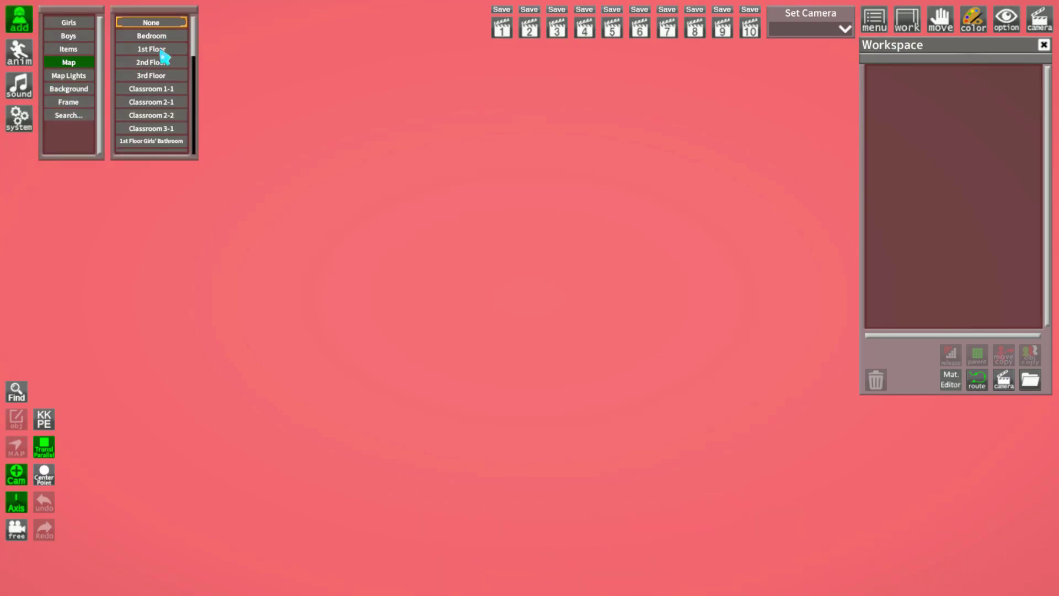
pyautogui.scroll(-6, 165, 115)
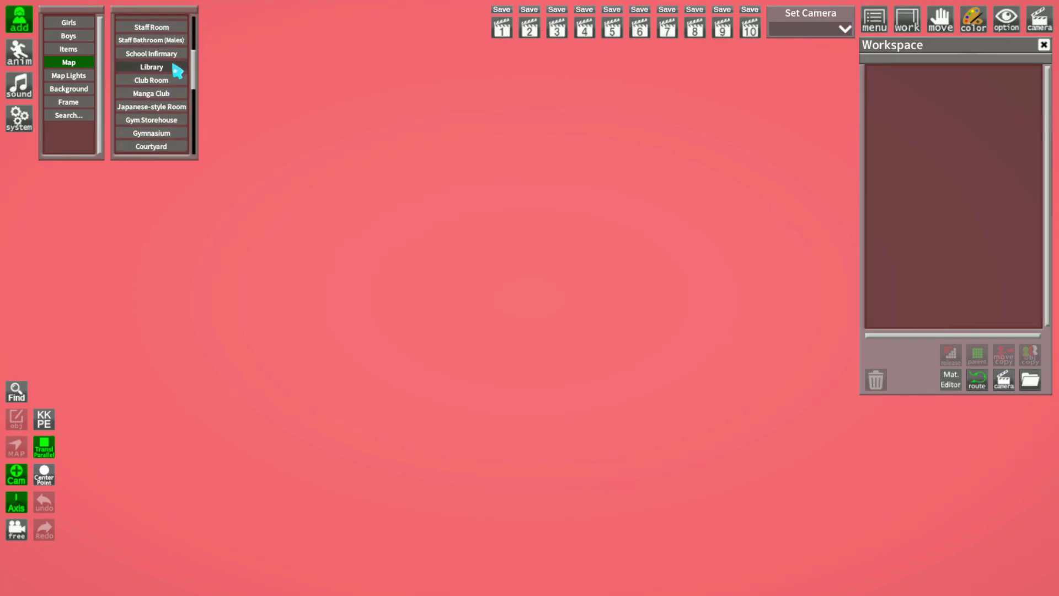
pyautogui.click(174, 68)
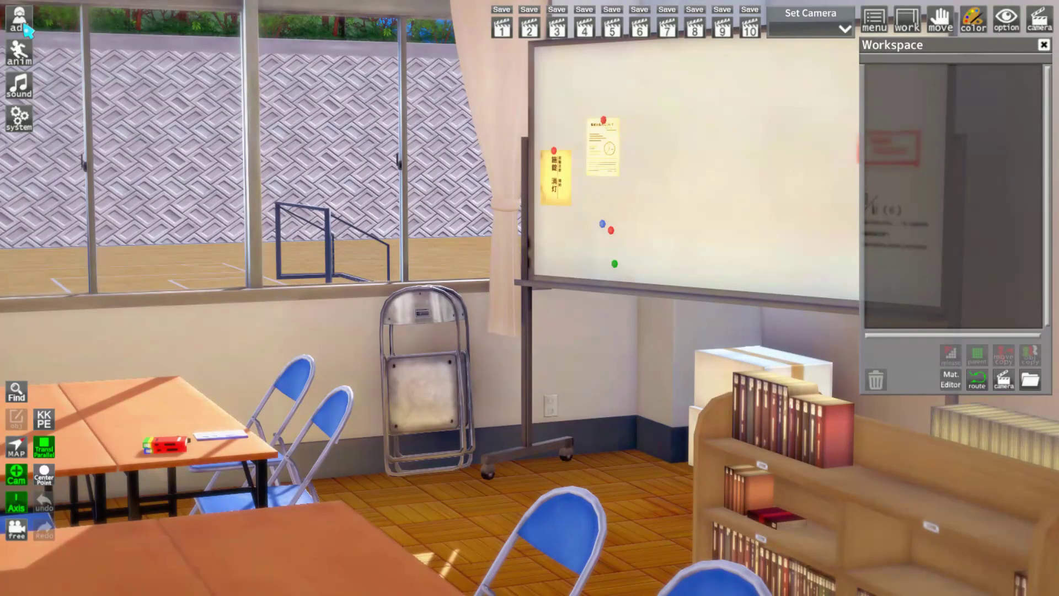
# Step: Add the girl character Misa Amane from the girl list to the library scene
pyautogui.click(26, 29)
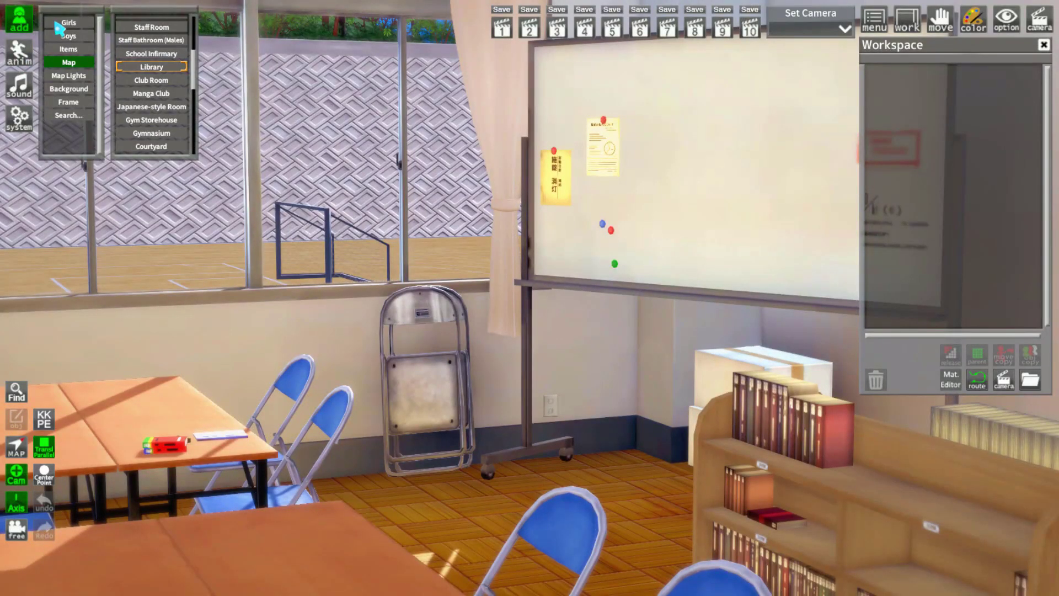
pyautogui.click(69, 23)
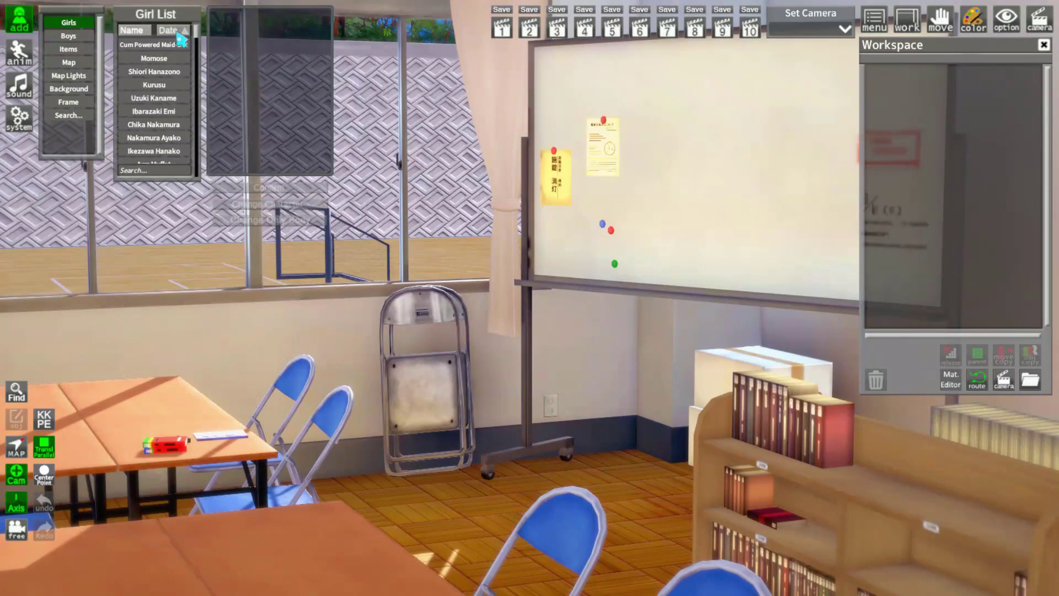
pyautogui.scroll(-3, 166, 108)
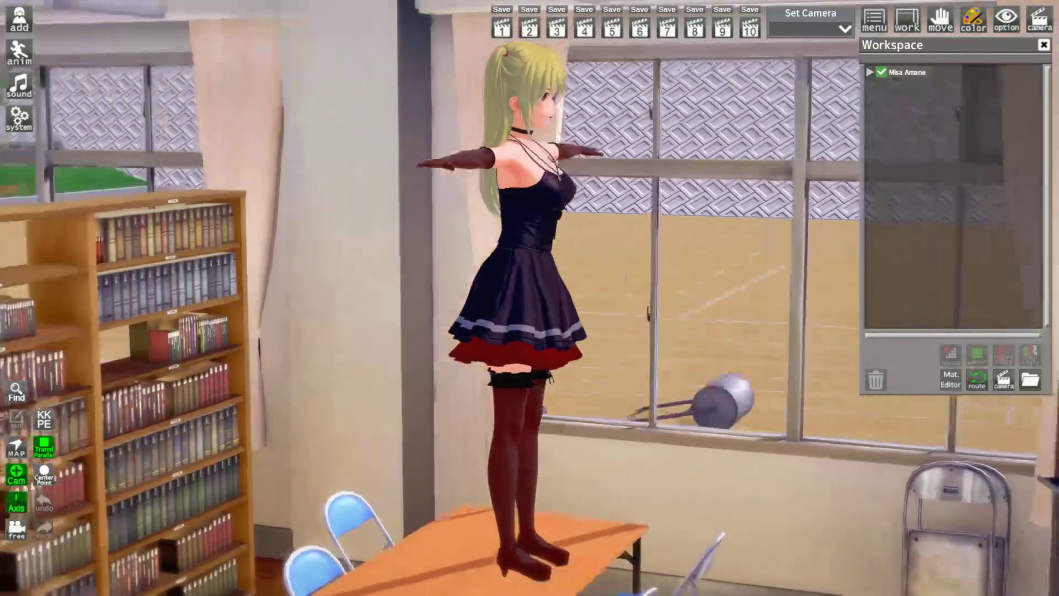
# Step: Select Misa Amane and lower her from above the table to the library floor, at a Y position of about -0.088
pyautogui.moveTo(483, 234); pyautogui.dragTo(687, 291)
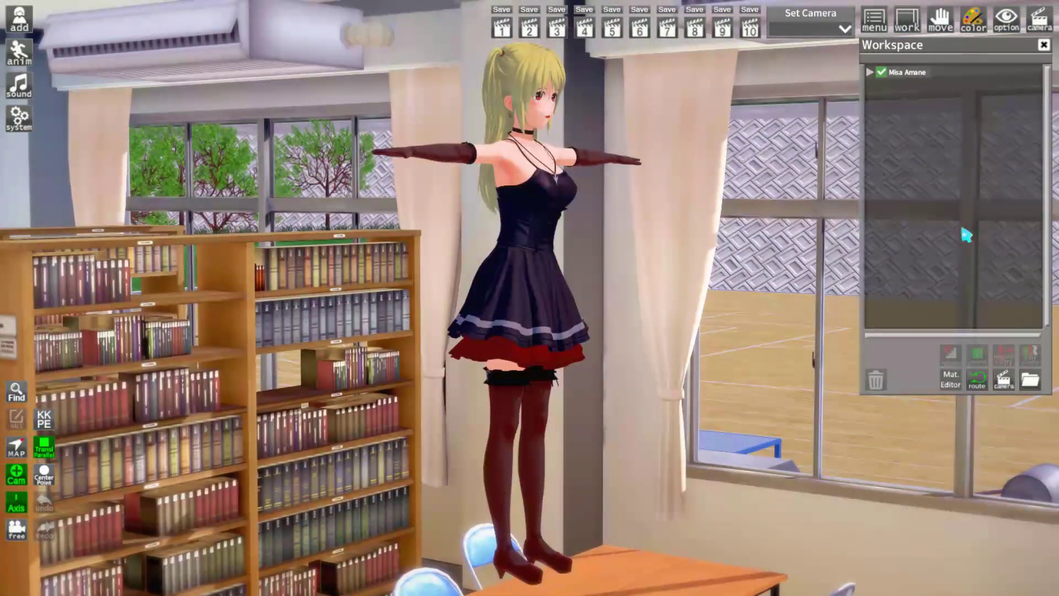
pyautogui.click(908, 72)
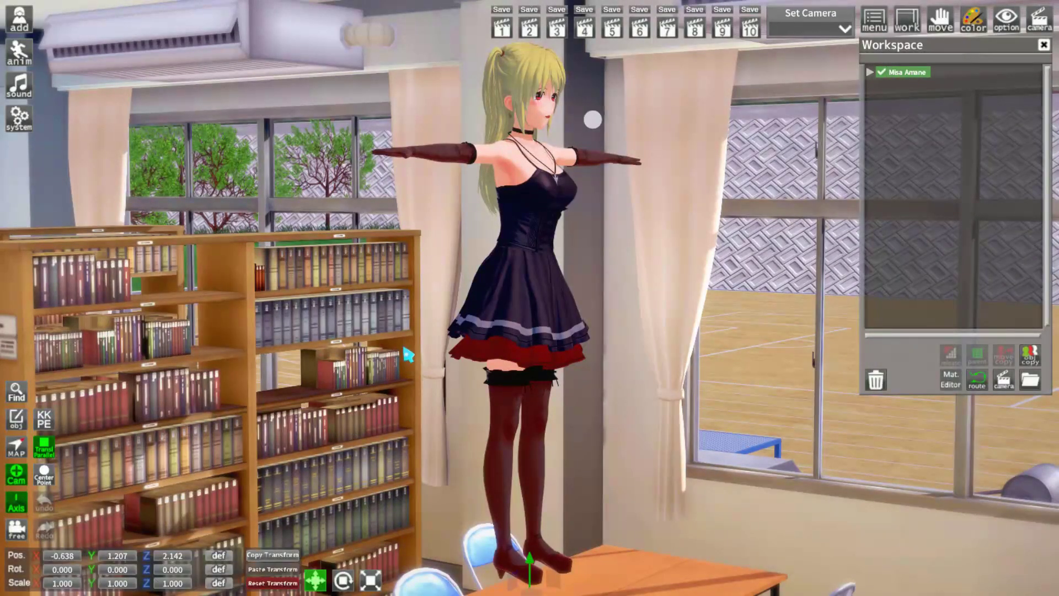
pyautogui.moveTo(639, 314); pyautogui.dragTo(555, 450)
pyautogui.moveTo(598, 320); pyautogui.dragTo(539, 408)
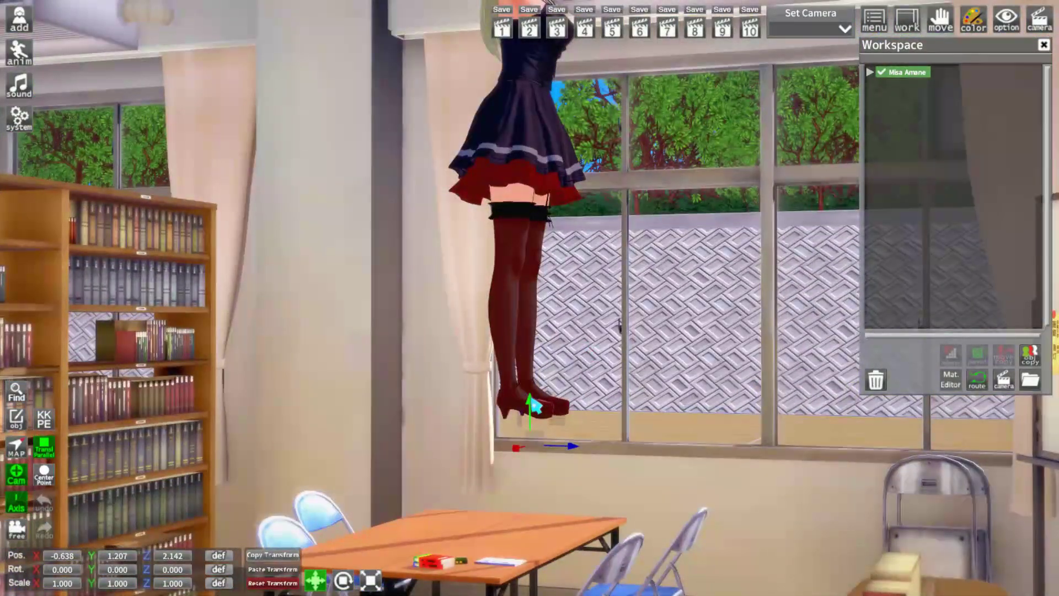
pyautogui.moveTo(562, 461)
pyautogui.mouseDown()
pyautogui.moveTo(532, 300)
pyautogui.moveTo(614, 269)
pyautogui.moveTo(609, 90)
pyautogui.moveTo(643, 113)
pyautogui.moveTo(602, 94)
pyautogui.mouseUp()
pyautogui.moveTo(692, 221); pyautogui.dragTo(699, 271)
pyautogui.moveTo(571, 281)
pyautogui.mouseDown()
pyautogui.moveTo(585, 281)
pyautogui.moveTo(552, 283)
pyautogui.moveTo(580, 284)
pyautogui.moveTo(574, 293)
pyautogui.moveTo(605, 174)
pyautogui.mouseUp()
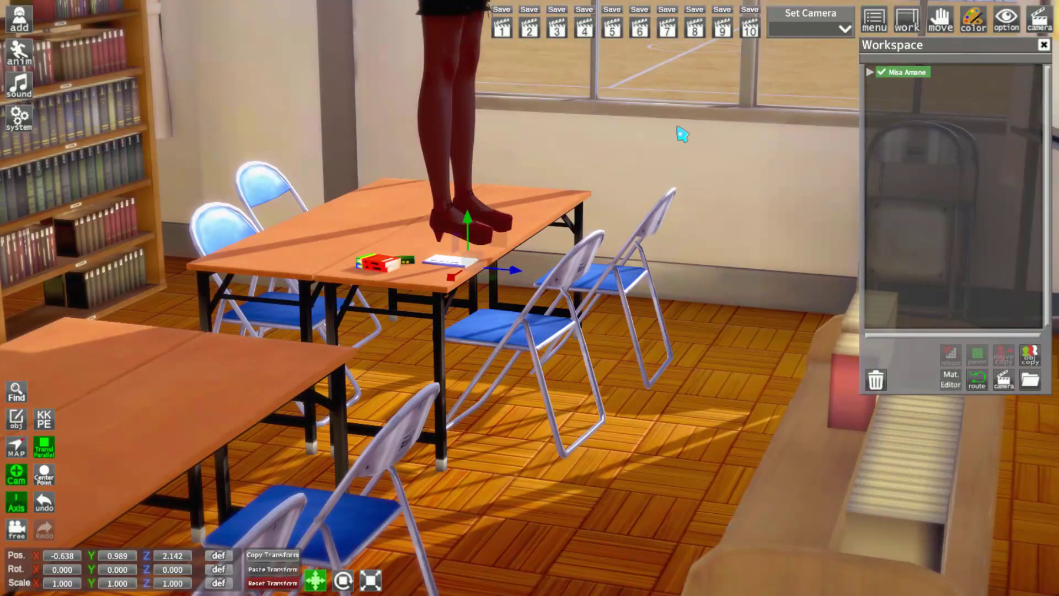
pyautogui.moveTo(655, 160)
pyautogui.mouseDown()
pyautogui.moveTo(635, 204)
pyautogui.moveTo(618, 193)
pyautogui.moveTo(607, 248)
pyautogui.moveTo(585, 210)
pyautogui.moveTo(618, 220)
pyautogui.moveTo(588, 213)
pyautogui.mouseUp()
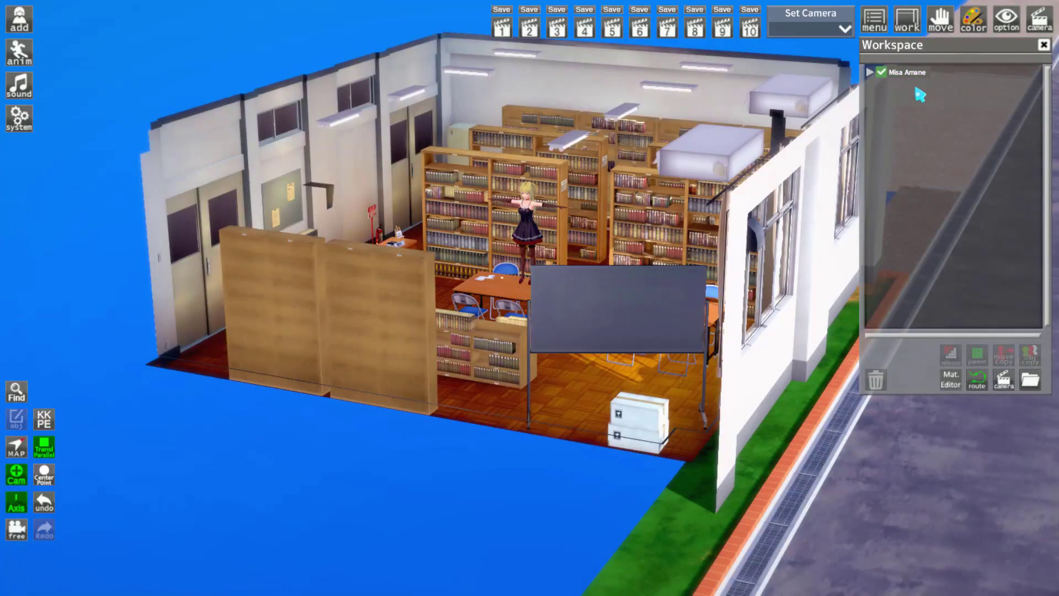
pyautogui.scroll(8, 474, 219)
pyautogui.scroll(-3, 442, 243)
pyautogui.moveTo(442, 243); pyautogui.dragTo(407, 264)
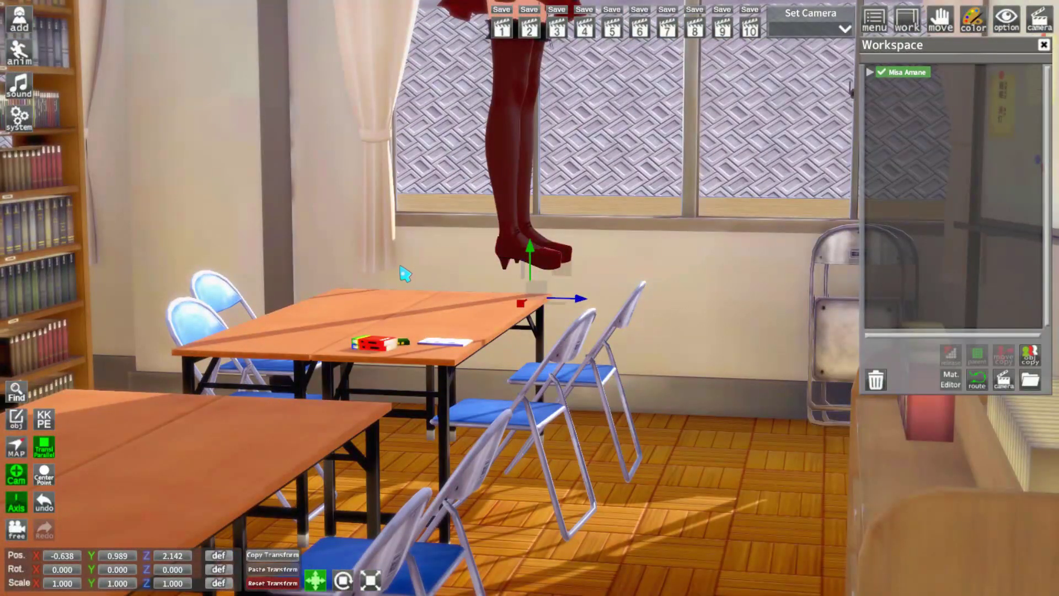
pyautogui.moveTo(535, 252); pyautogui.dragTo(577, 386)
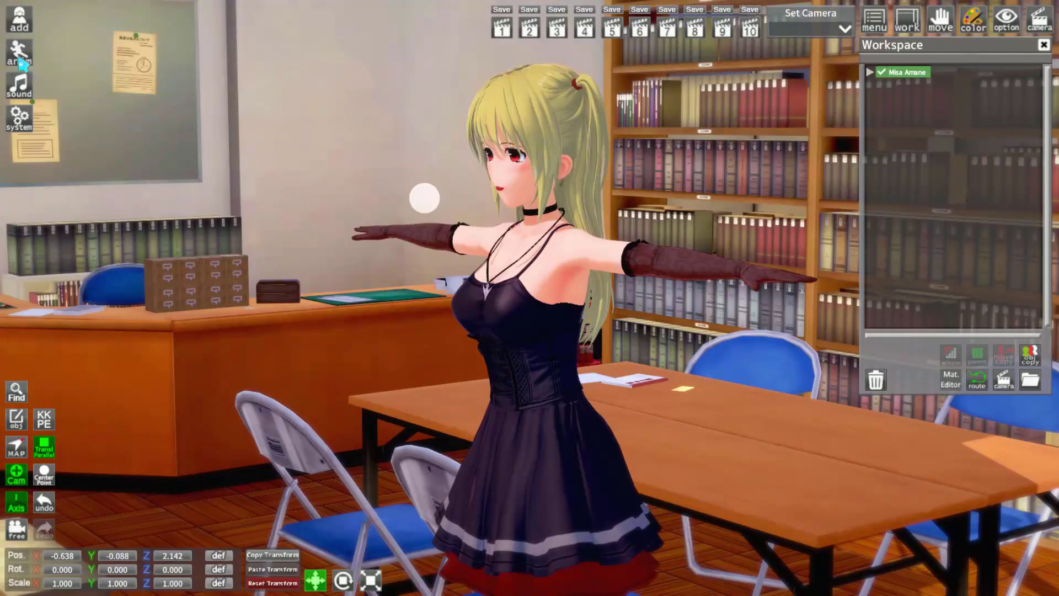
# Step: Try animations from the Basic category of the Character group and apply Basic 12 to Misa Amane at speed 1.04
pyautogui.click(20, 56)
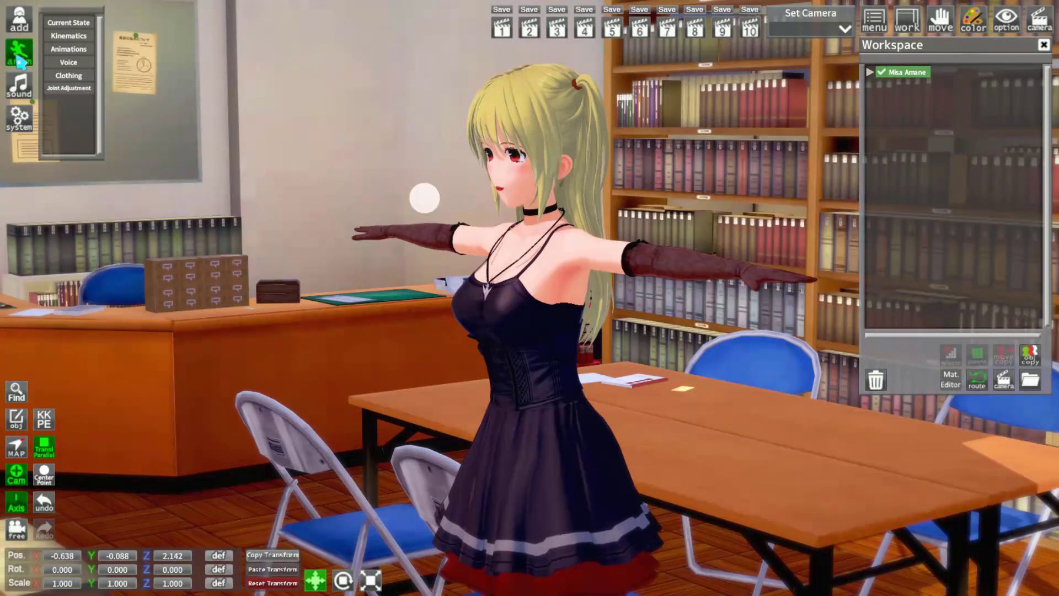
pyautogui.click(58, 49)
pyautogui.scroll(-3, 160, 44)
pyautogui.scroll(3, 171, 36)
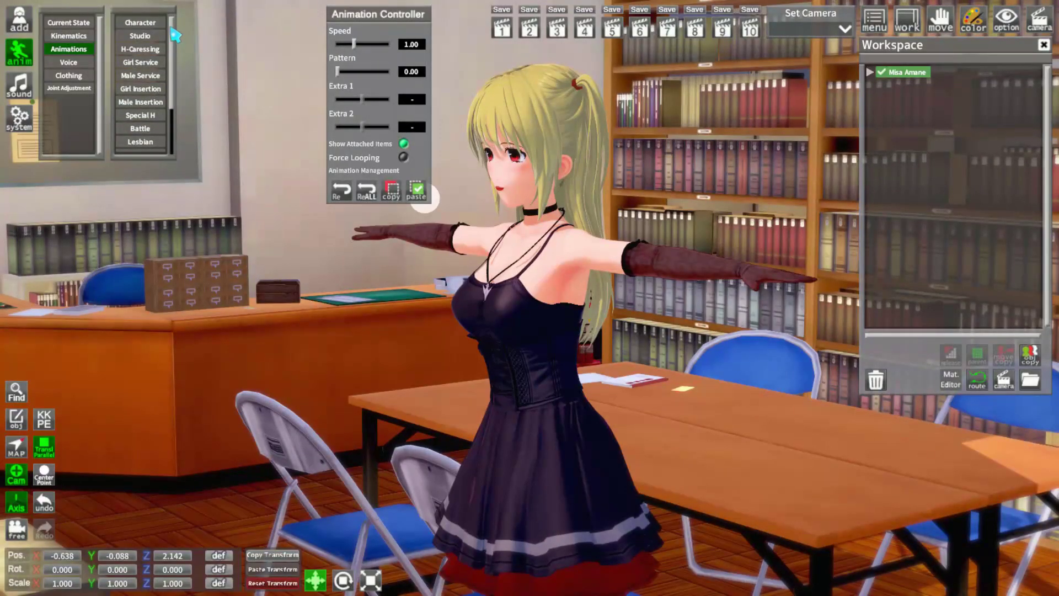
pyautogui.click(145, 24)
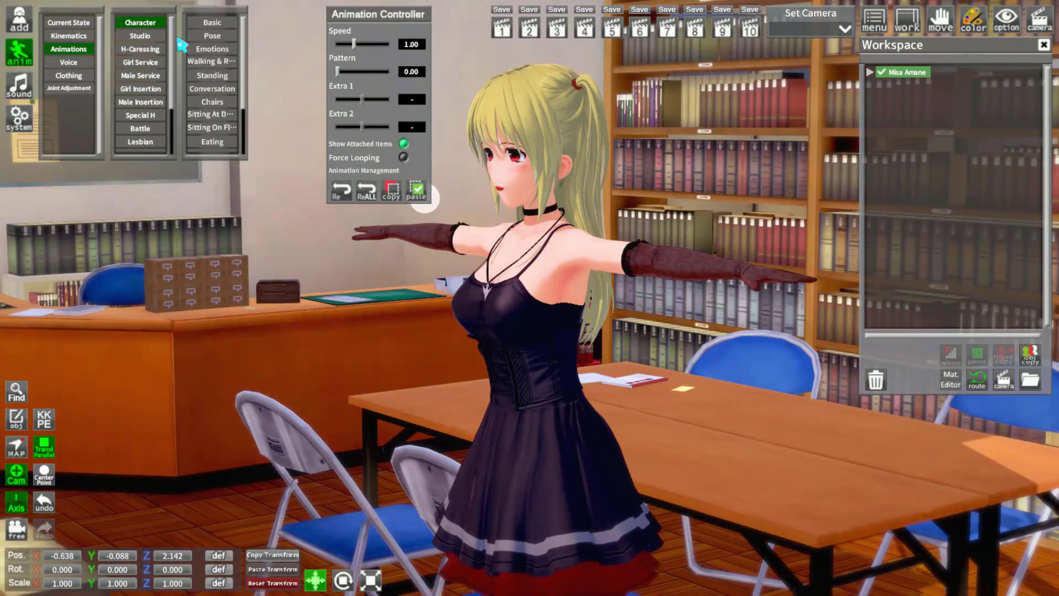
pyautogui.click(196, 26)
pyautogui.click(282, 26)
pyautogui.click(281, 36)
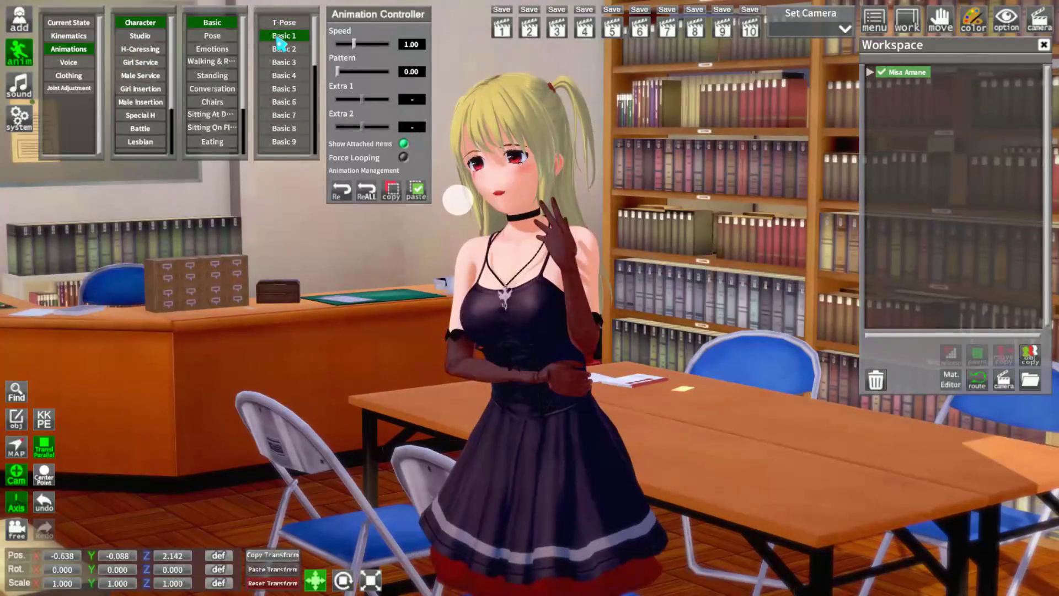
pyautogui.click(284, 101)
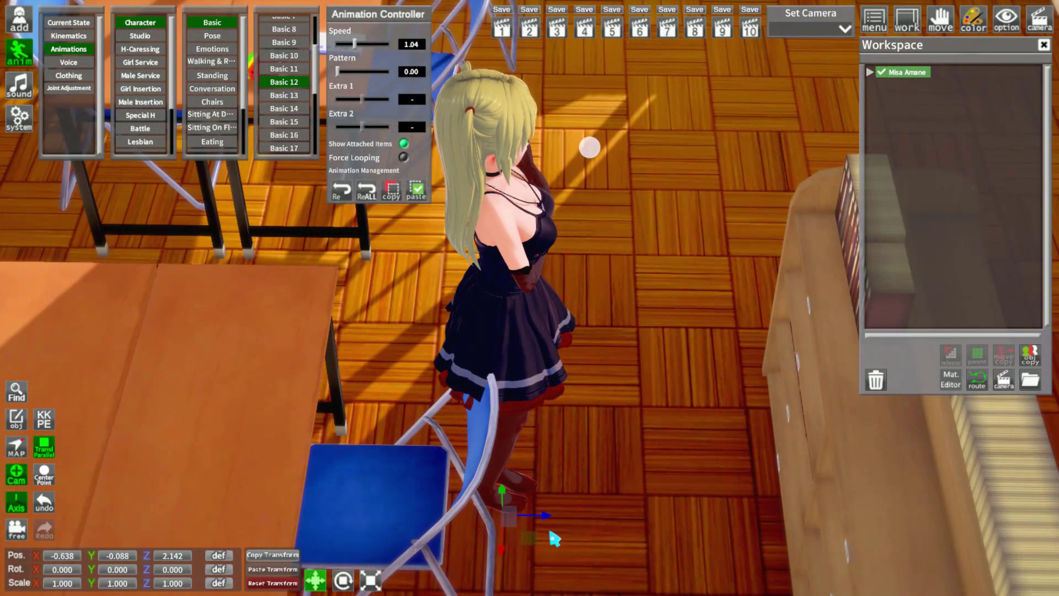
# Step: Move the character away from the chairs to stand between the tables, at about X -1.230, Y -0.110, Z 1.139
pyautogui.moveTo(568, 543); pyautogui.dragTo(390, 499)
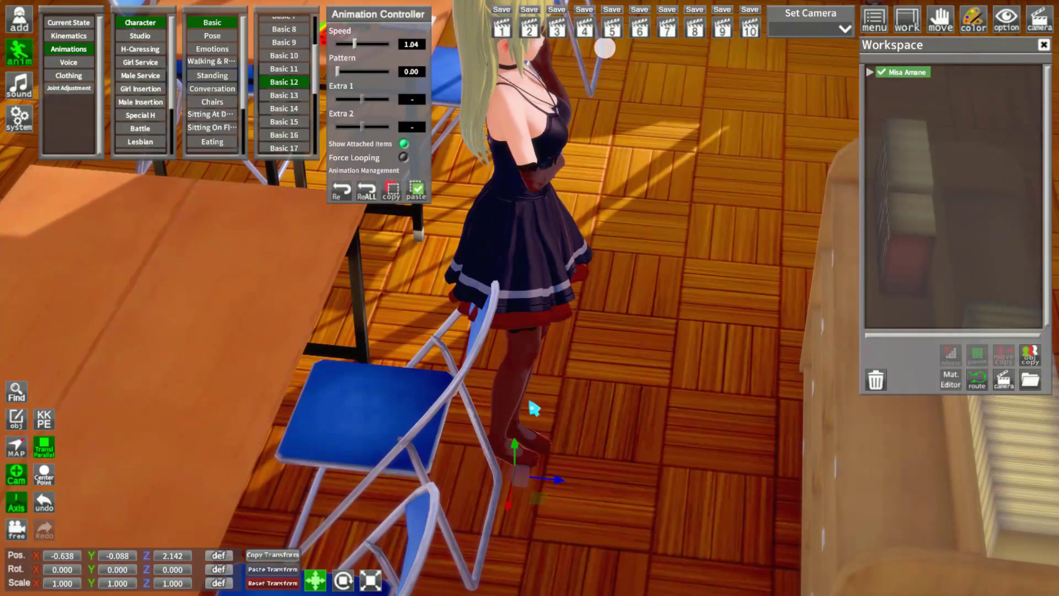
pyautogui.moveTo(605, 47); pyautogui.dragTo(650, 421, button='right')
pyautogui.moveTo(544, 487); pyautogui.dragTo(614, 406)
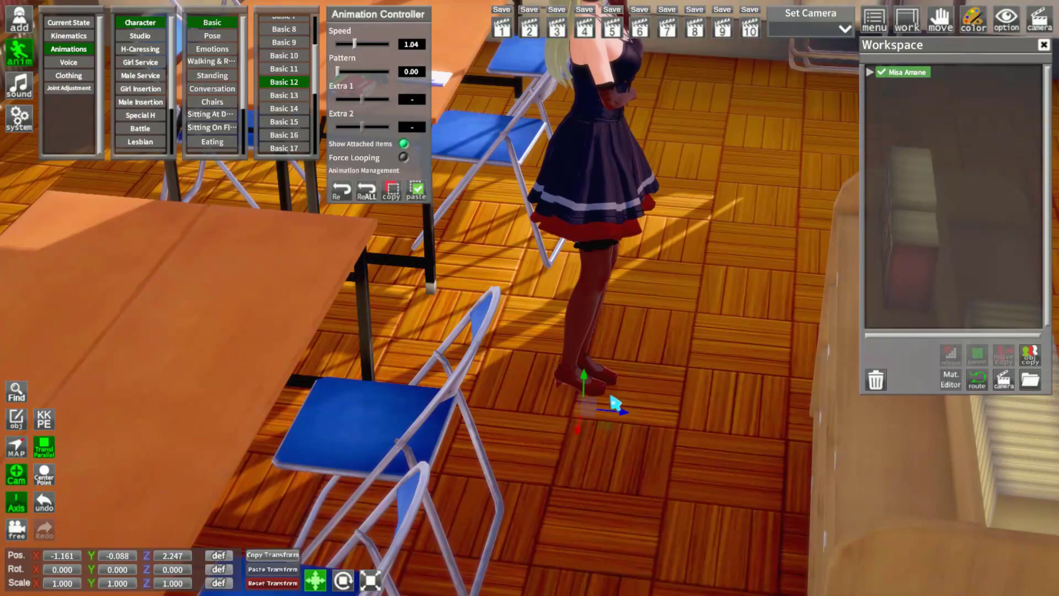
pyautogui.moveTo(615, 407); pyautogui.dragTo(606, 485, button='right')
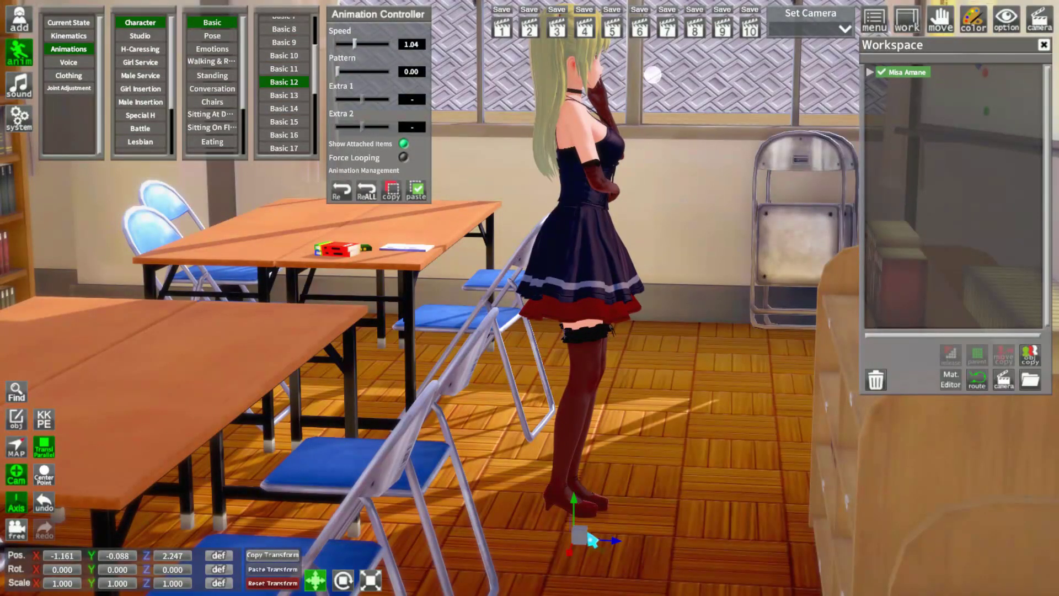
pyautogui.moveTo(601, 524); pyautogui.dragTo(267, 433)
pyautogui.moveTo(267, 433); pyautogui.dragTo(362, 555, button='right')
pyautogui.moveTo(396, 526); pyautogui.dragTo(411, 503)
pyautogui.moveTo(603, 401); pyautogui.dragTo(680, 405, button='right')
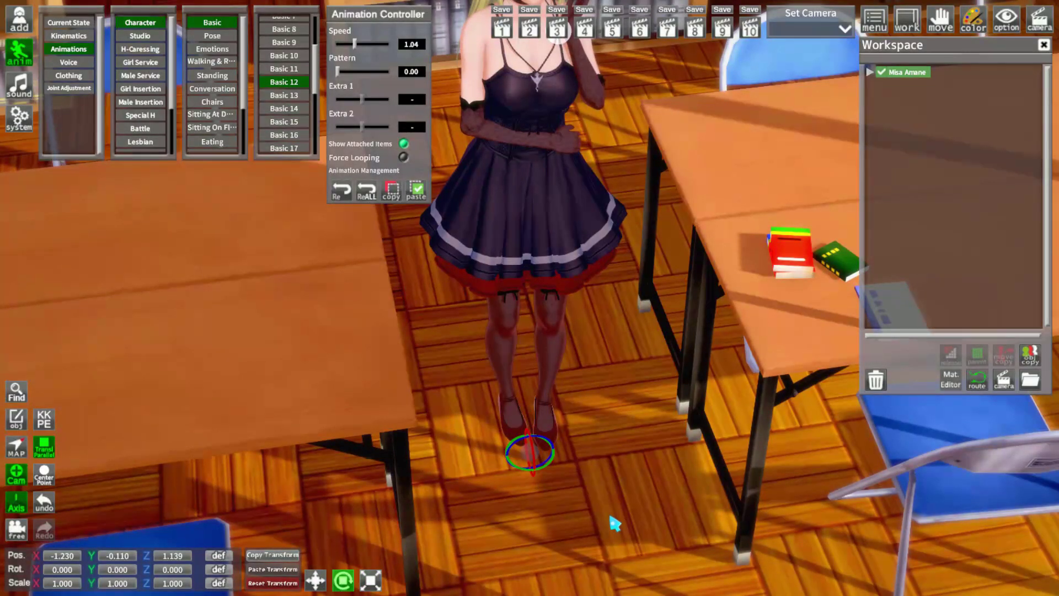
# Step: Rotate the character about 88.275 degrees around the Y axis
pyautogui.press('e')
pyautogui.scroll(5, 519, 507)
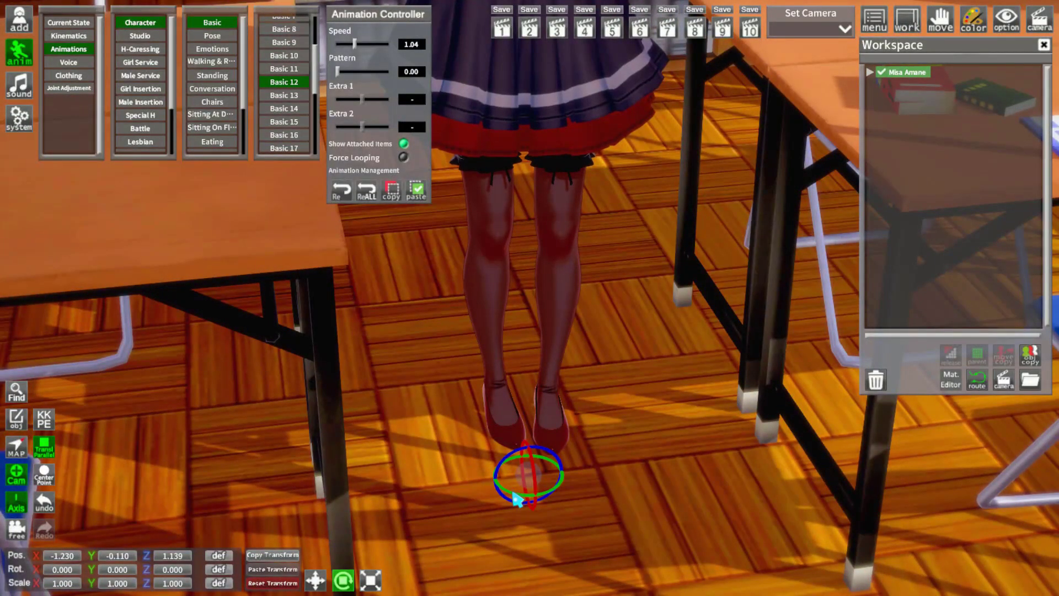
pyautogui.moveTo(511, 501); pyautogui.dragTo(461, 454)
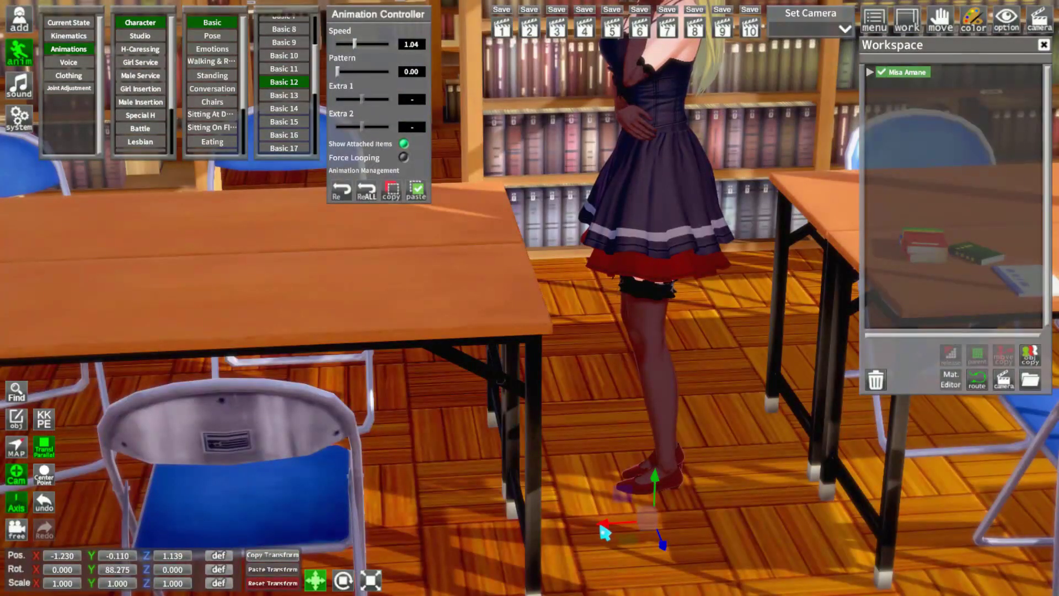
# Step: Shift the character between the tables along the X axis to a position of about -1.067
pyautogui.moveTo(604, 533); pyautogui.dragTo(538, 541)
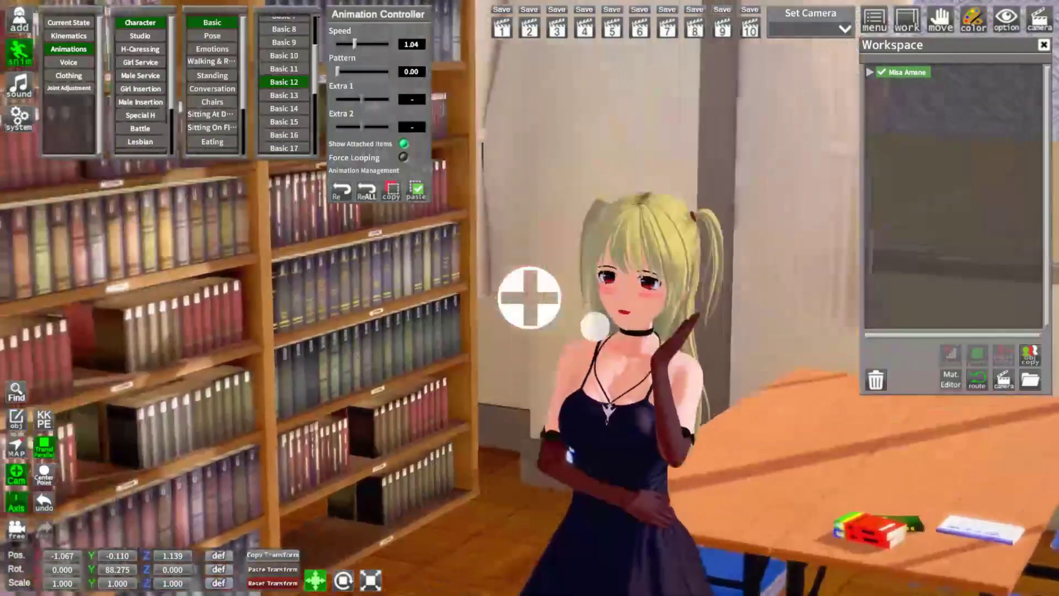
pyautogui.moveTo(662, 386); pyautogui.dragTo(725, 395)
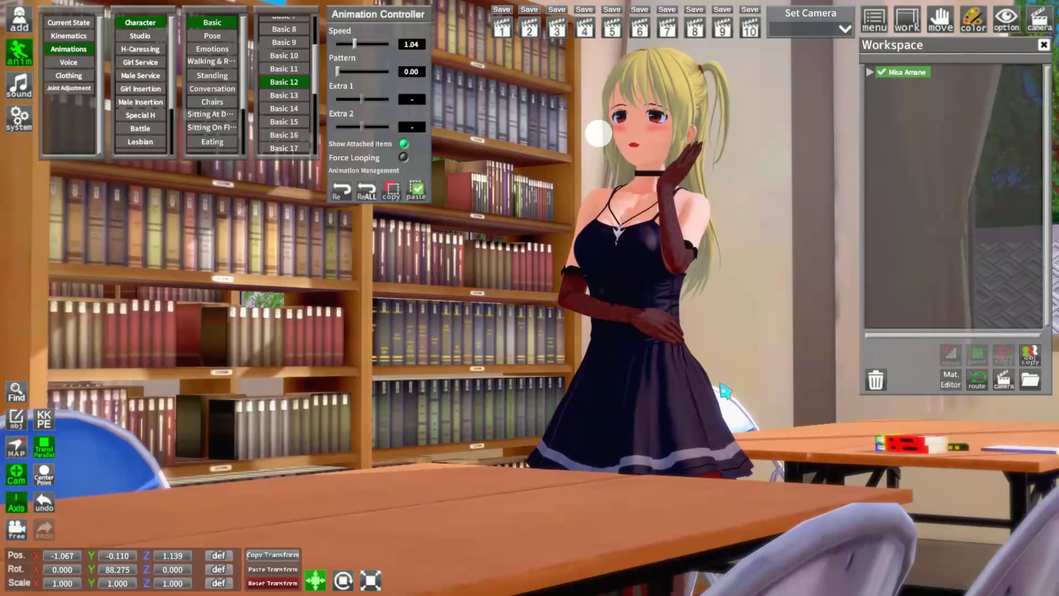
pyautogui.moveTo(689, 317); pyautogui.dragTo(772, 322)
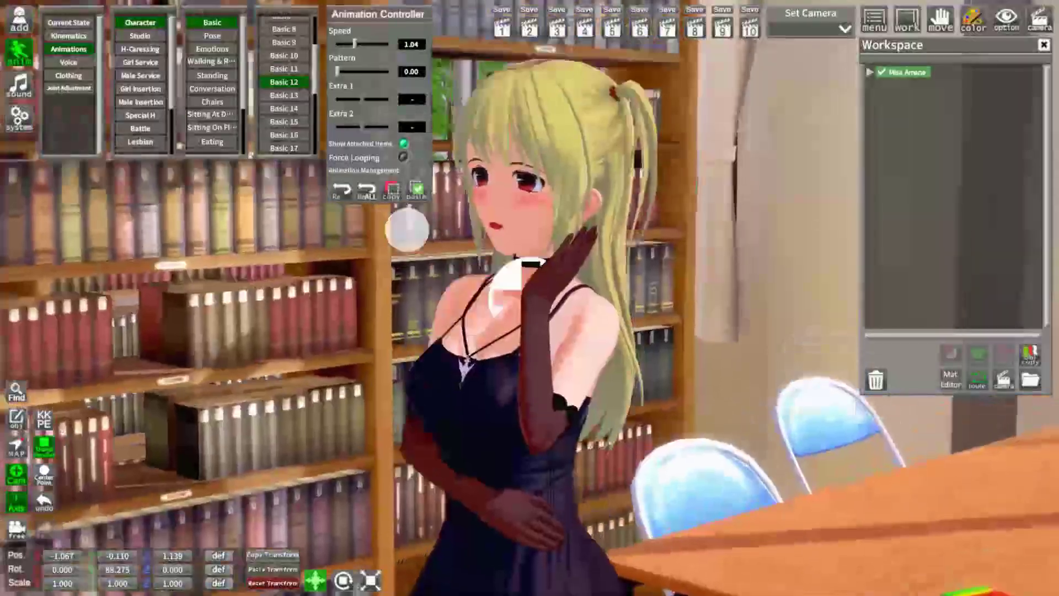
pyautogui.moveTo(704, 367); pyautogui.dragTo(704, 350)
pyautogui.scroll(-3, 704, 352)
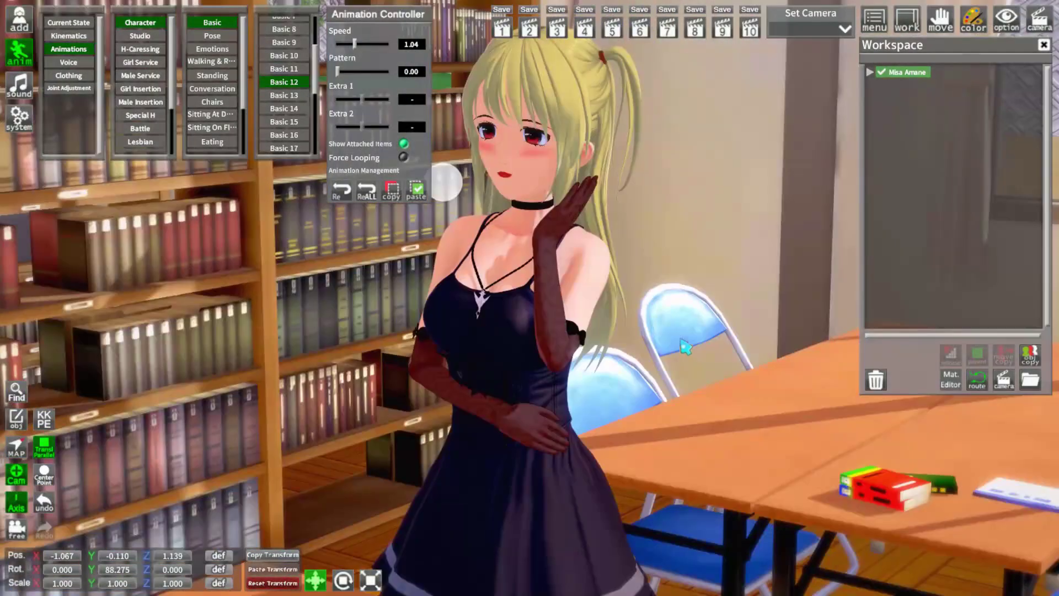